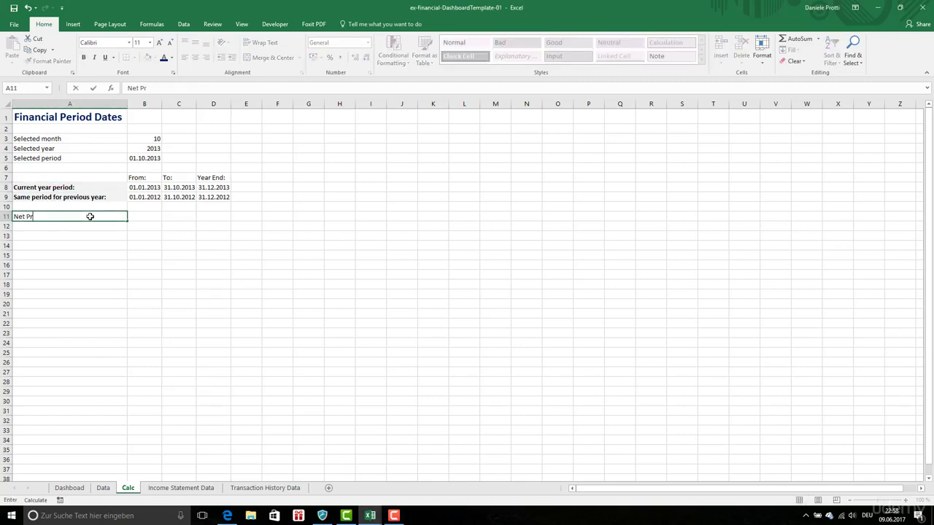
- Enter the labels 'Net Profit' and 'Current year MTD' in column A below the period dates
key("Return")
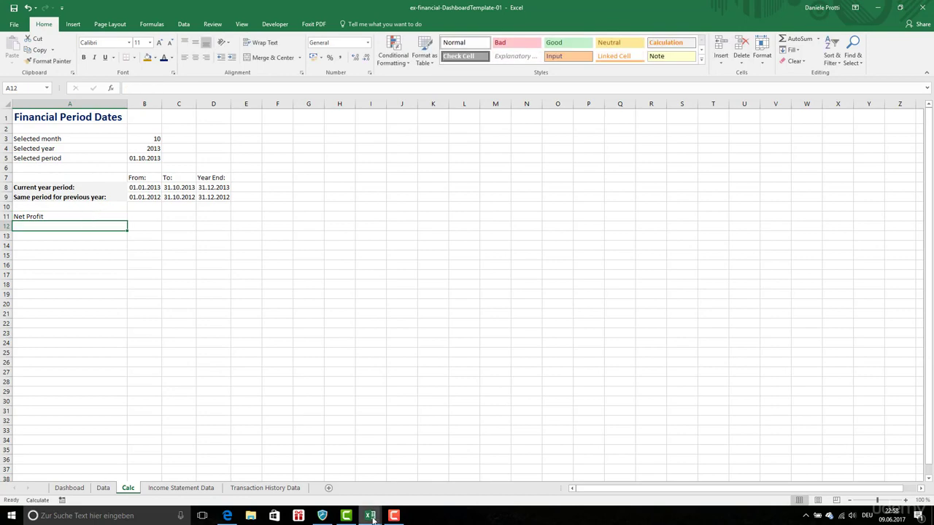
type("C")
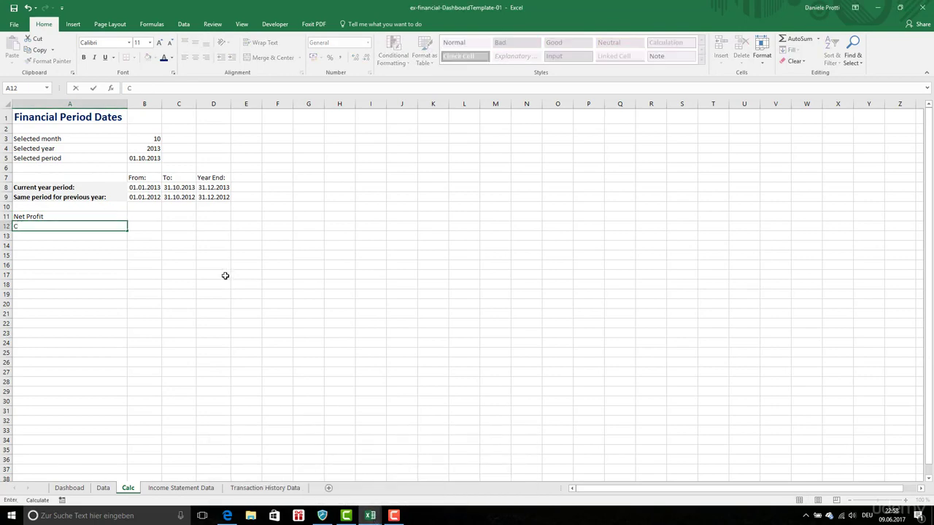
type("urrent year MTD")
key("Return")
type("C")
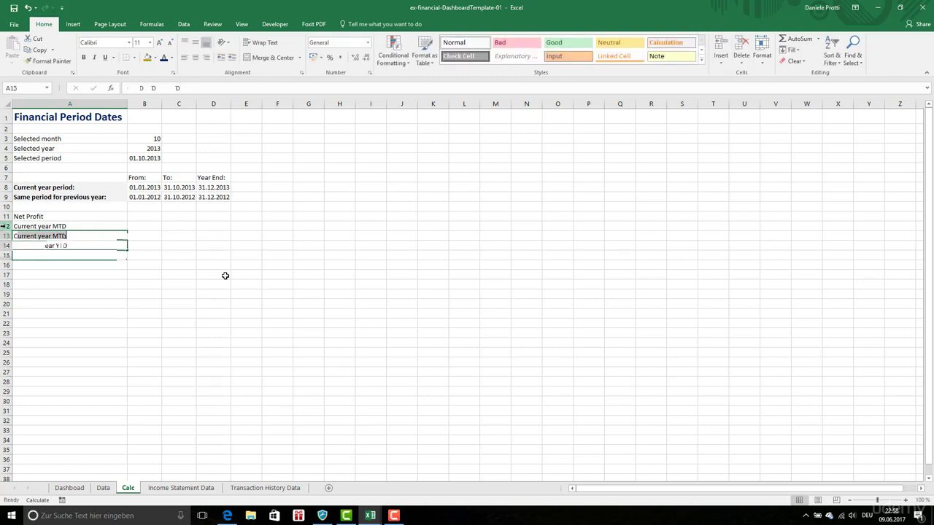
- Insert a blank row above the labels and give Net Profit the Financial Period Dates title formatting
right_click(6, 226)
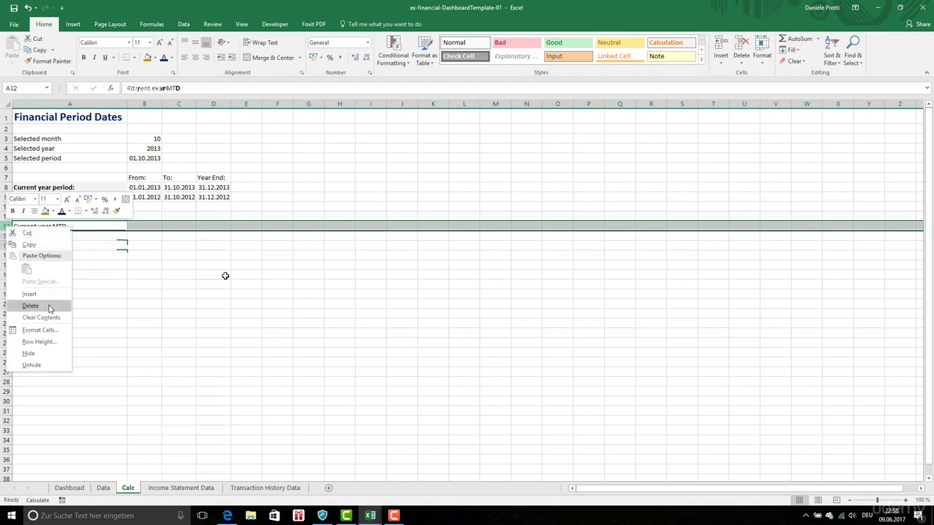
left_click(50, 301)
left_click(43, 117)
left_click(48, 60)
left_click(38, 216)
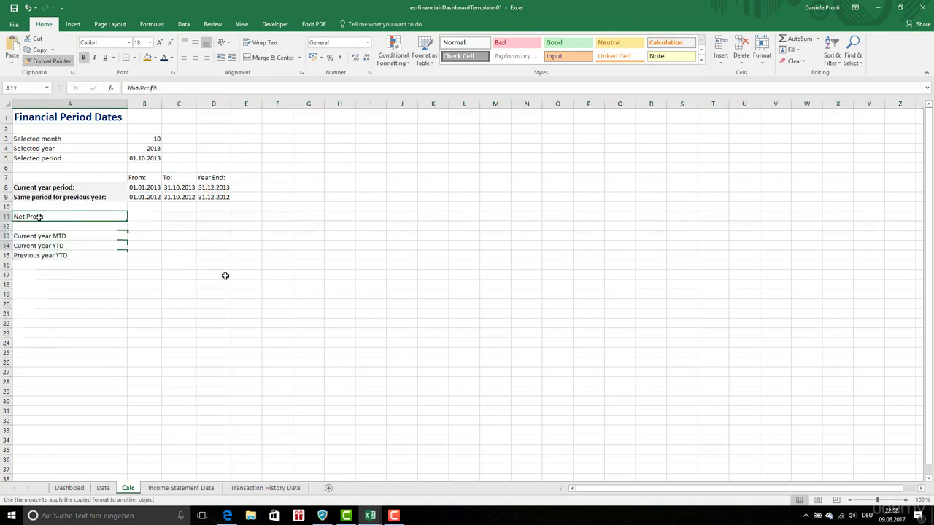
left_click(140, 241)
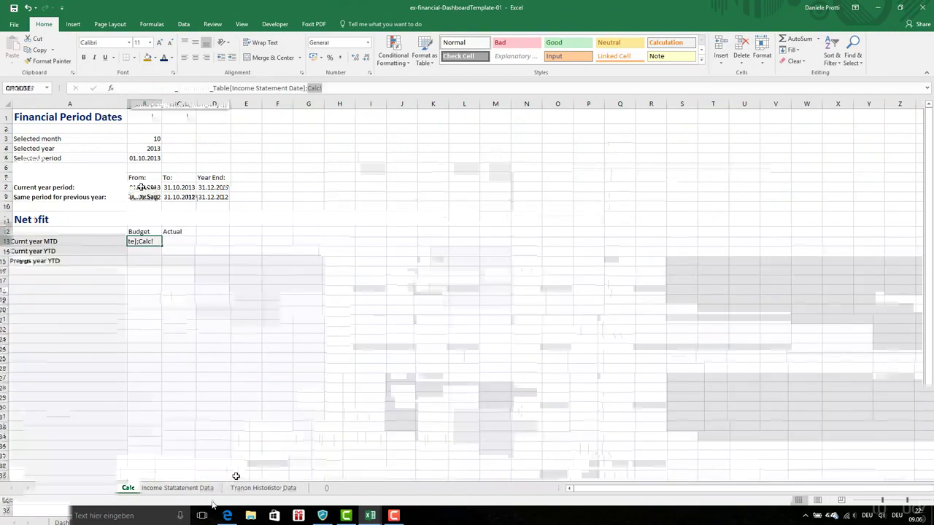
- Complete B13's SUMIF with Income_Statement_Table[BUDGET NET PROFIT] as sum range, giving $ 2.355.872
left_click(173, 487)
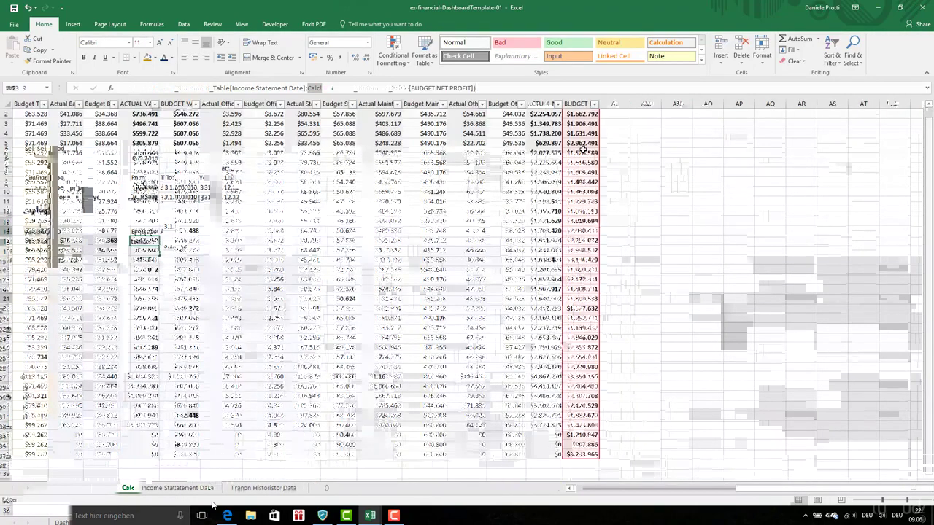
left_click(583, 149)
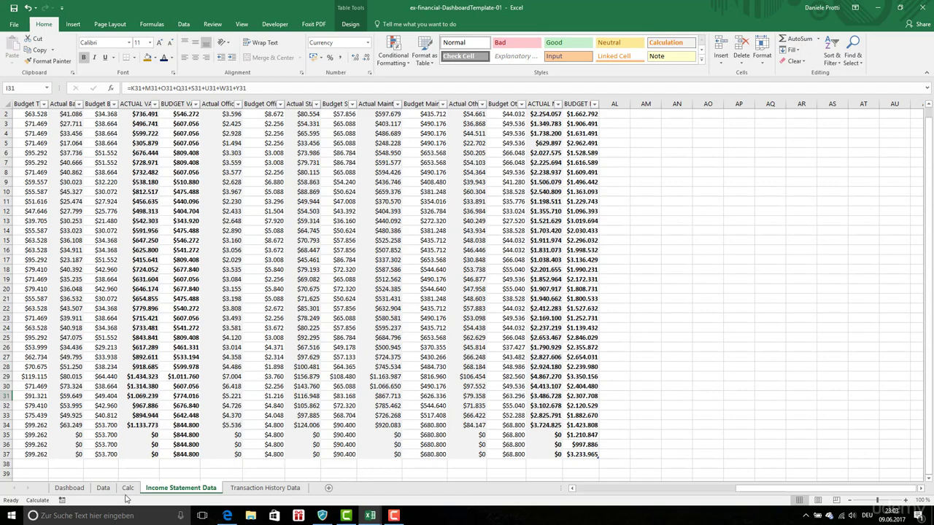
left_click(128, 488)
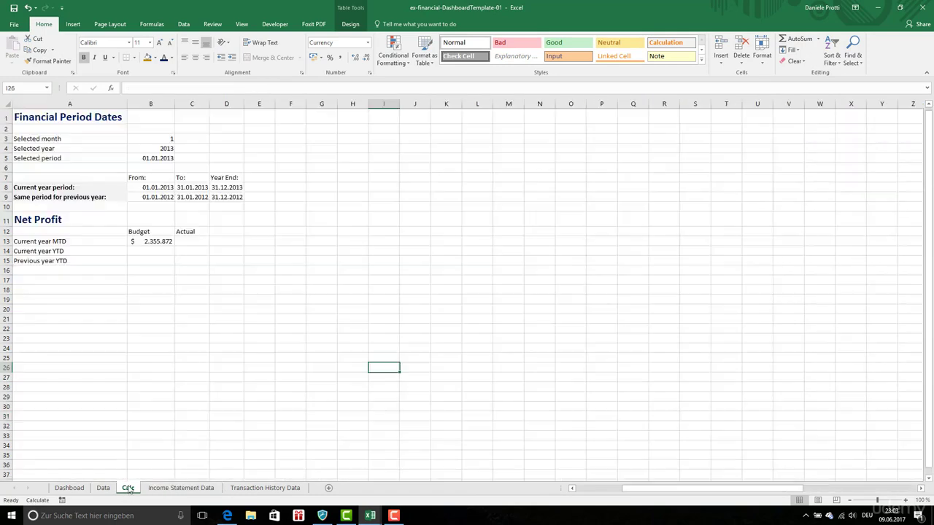
- Make B13's period criterion the absolute reference Calc!$B$5, now showing $ 1.662.792
left_click(150, 241)
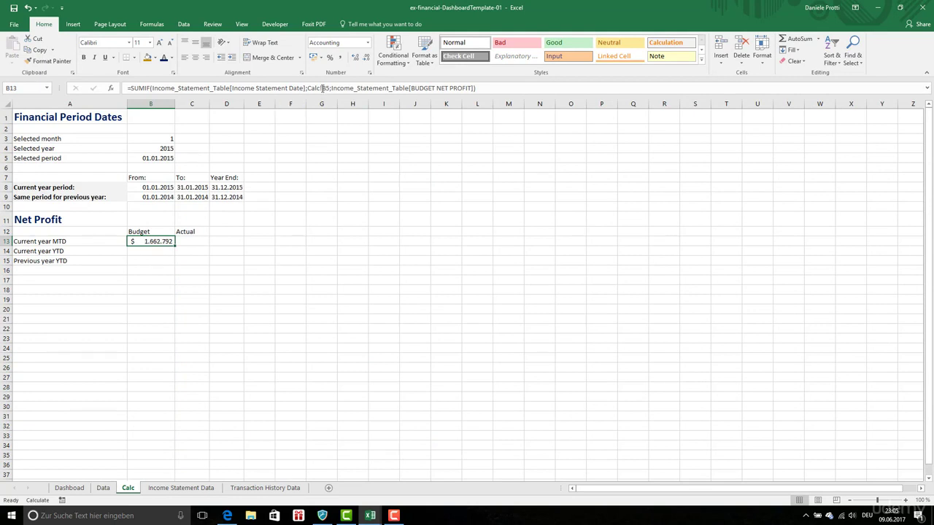
left_click(321, 89)
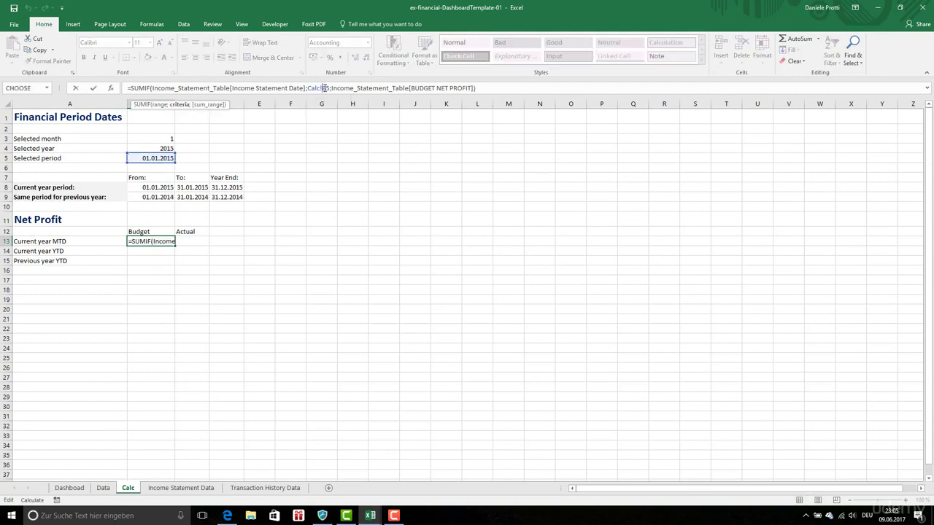
key("F4")
key("ctrl+Return")
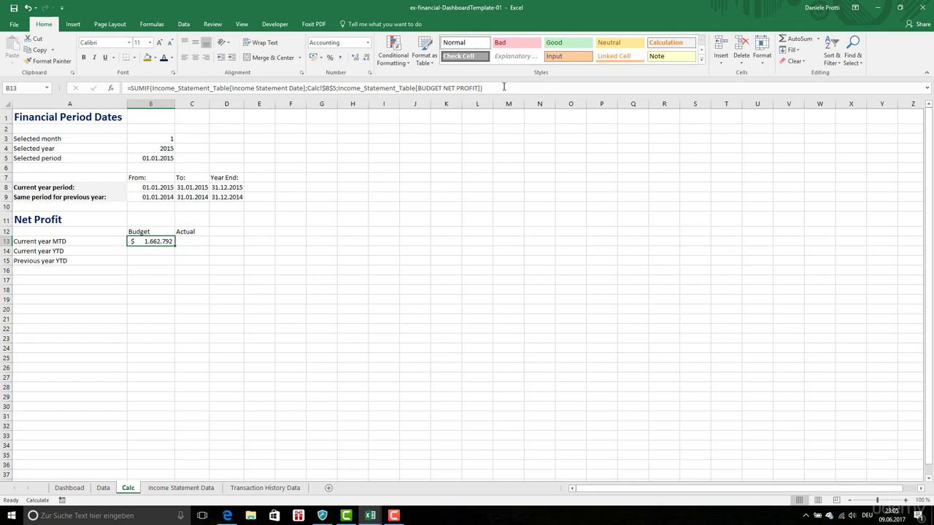
left_click(421, 88)
- Copy B13's formula into C13, switch it to ACTUAL NET PROFIT and apply accounting format
triple_click(421, 87)
key("ctrl+c")
key("Escape")
left_click(199, 242)
key("ctrl+v")
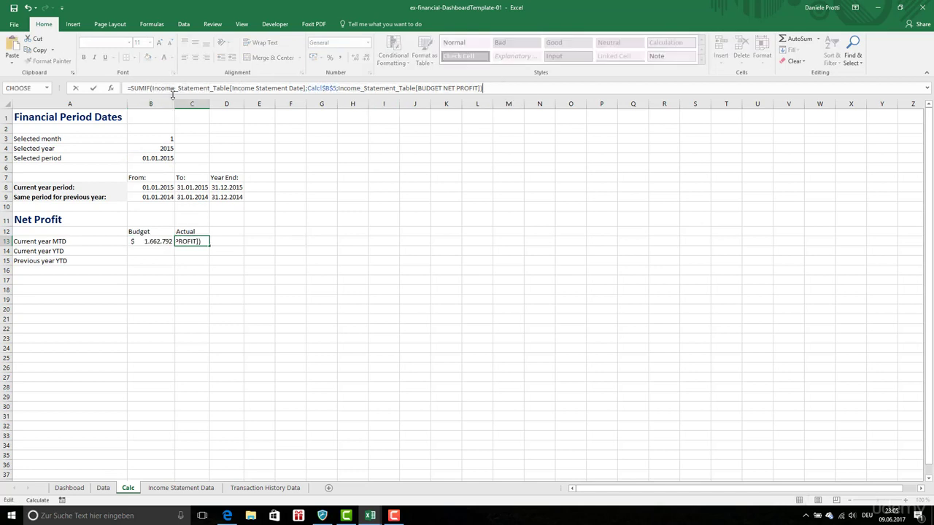
key("Return")
left_click(200, 241)
key("ctrl+shift+4")
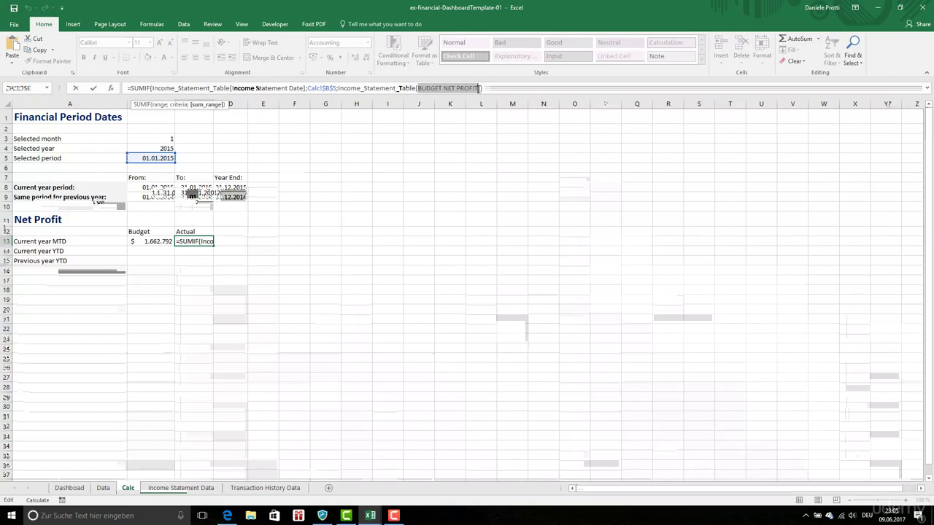
type("ACTUAL NET PROFIT")
key("Return")
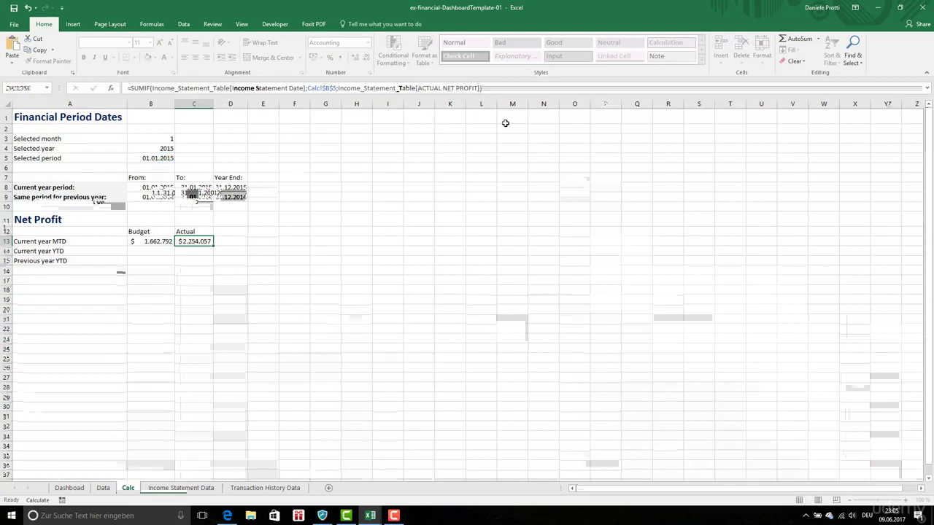
left_click(156, 243)
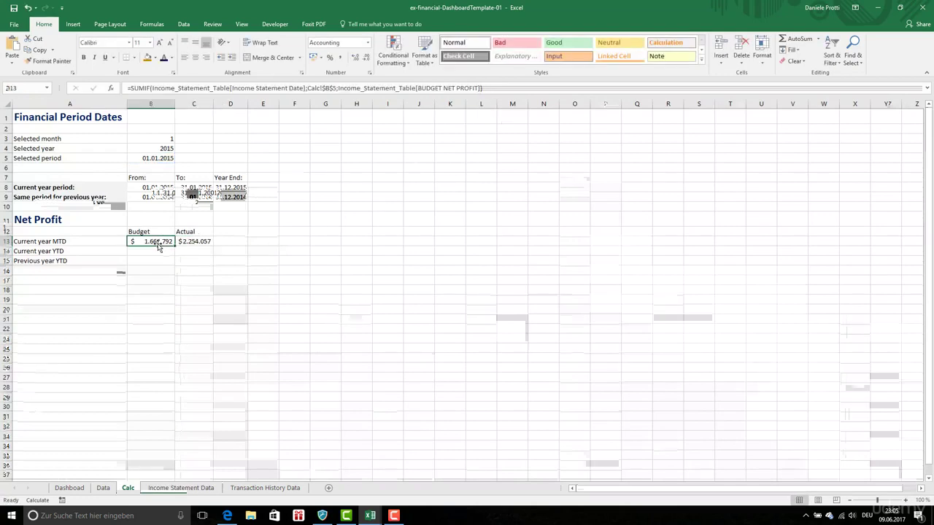
- Check the period date setup and B13's SUMIF before starting the B14 YTD formula
left_click(52, 246)
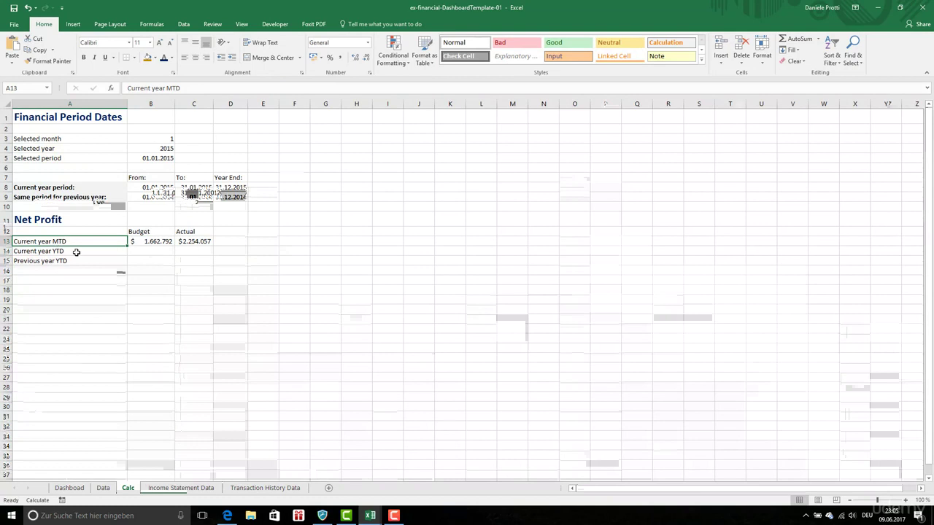
left_click(145, 159)
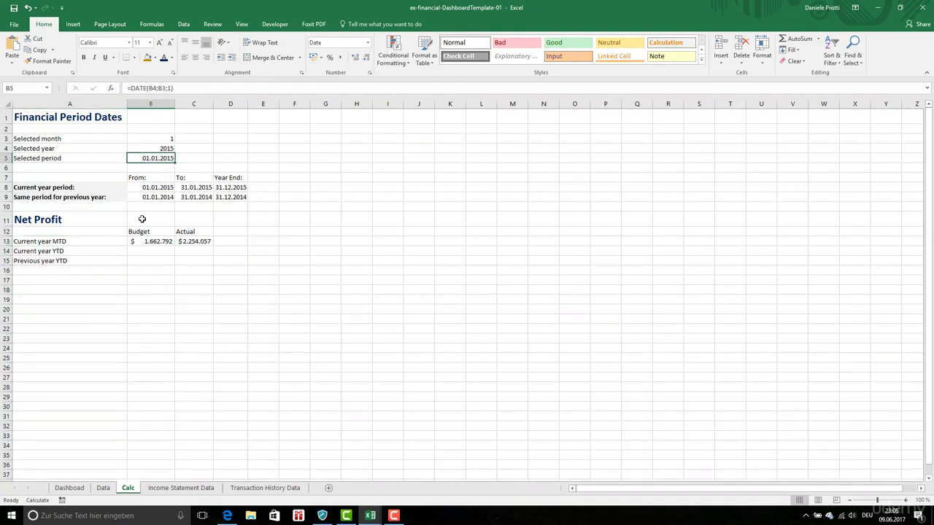
left_click(166, 241)
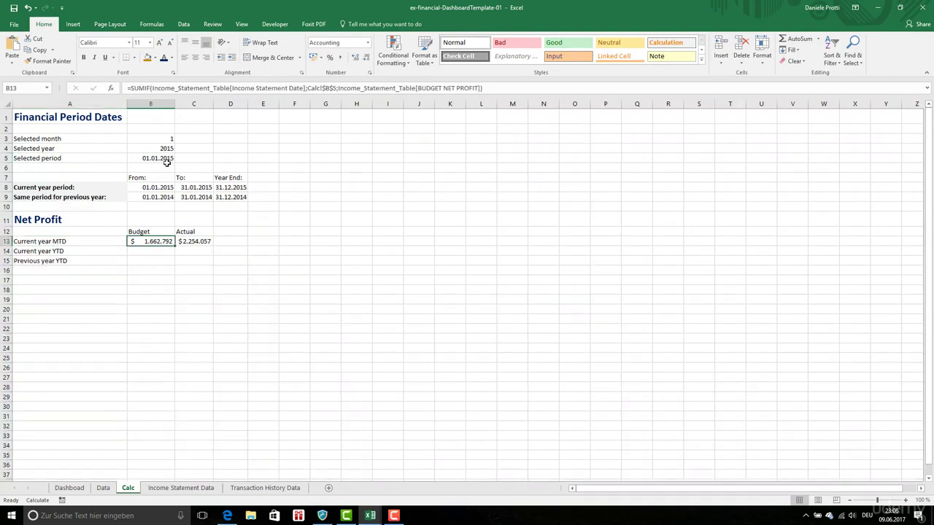
key("Down")
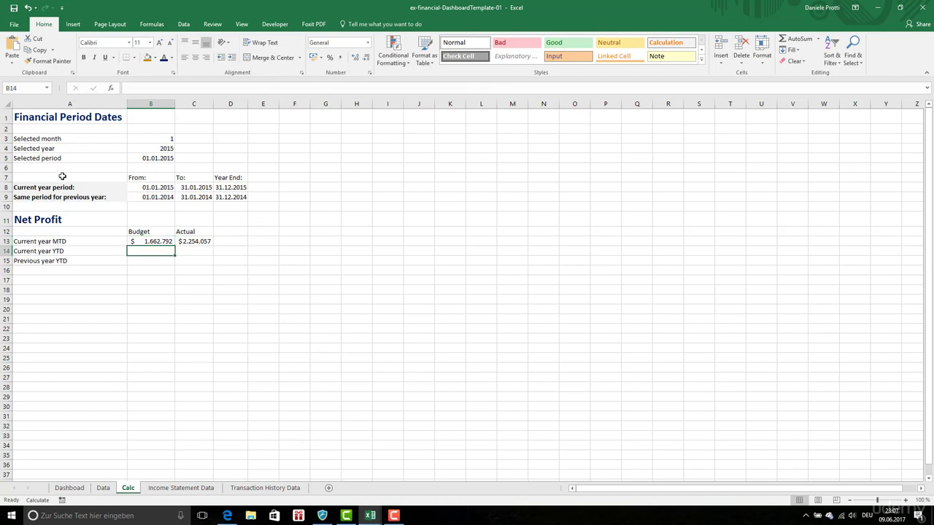
left_click(67, 251)
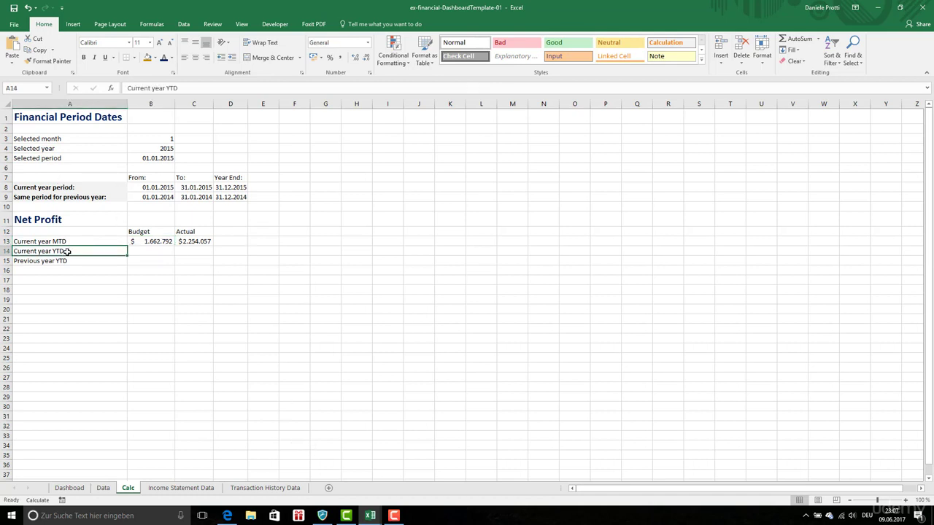
left_click(141, 249)
type("=SUM")
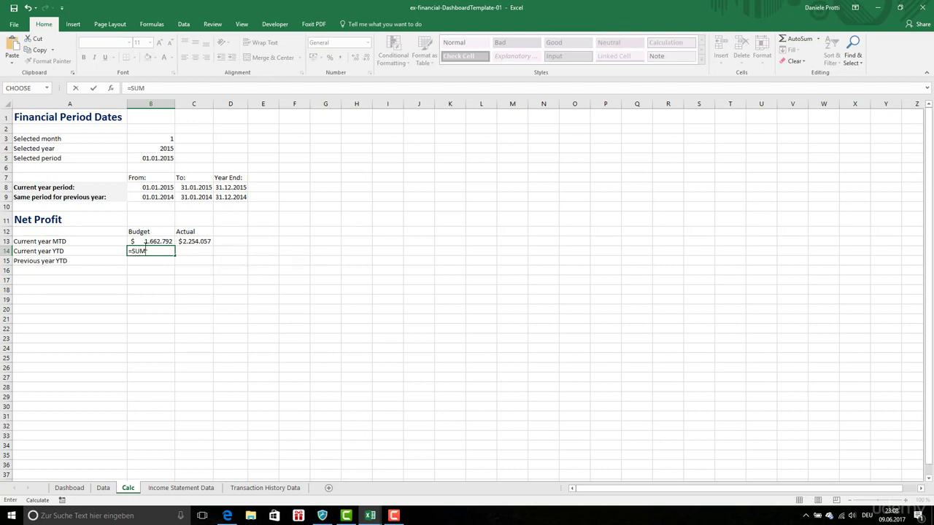
key("Escape")
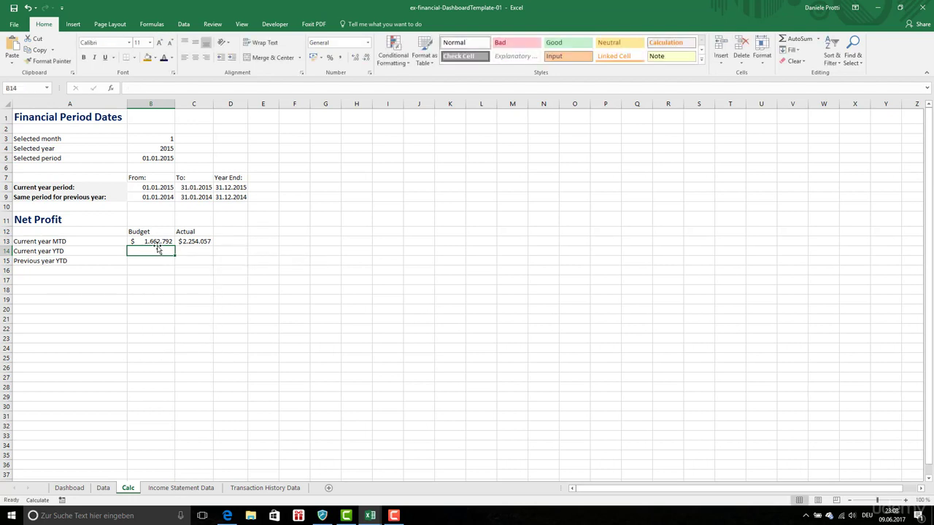
left_click(159, 241)
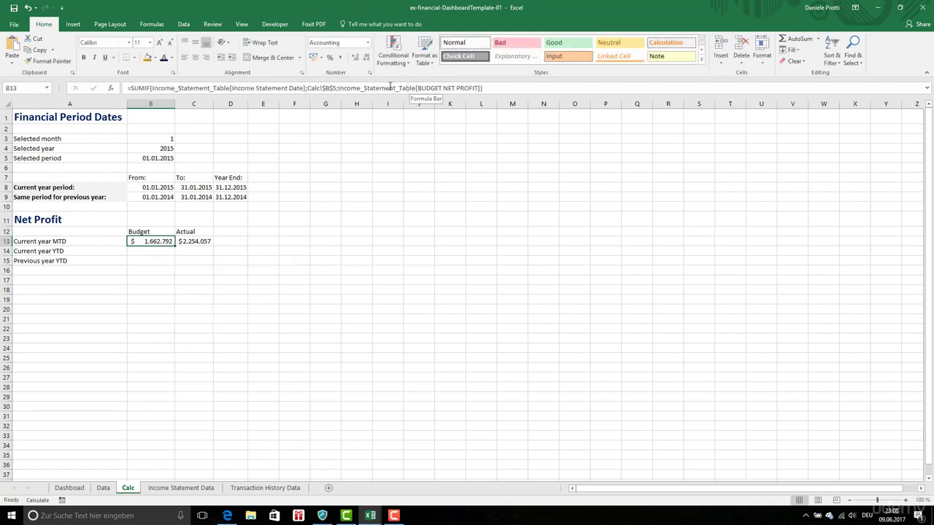
left_click(162, 250)
- Begin B14's SUMIFS with BUDGET NET PROFIT as sum range and the Income Statement date column as criteria range
type("=SUMIFS(")
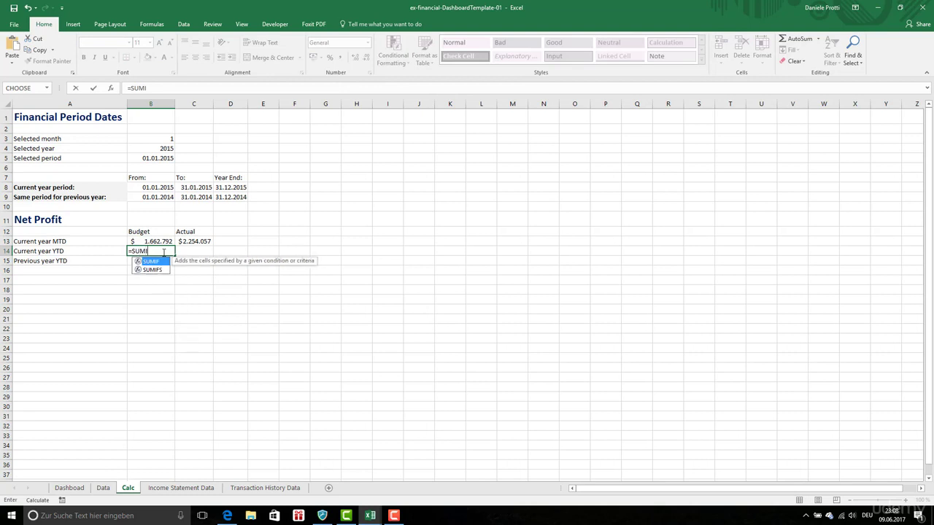
left_click(186, 88)
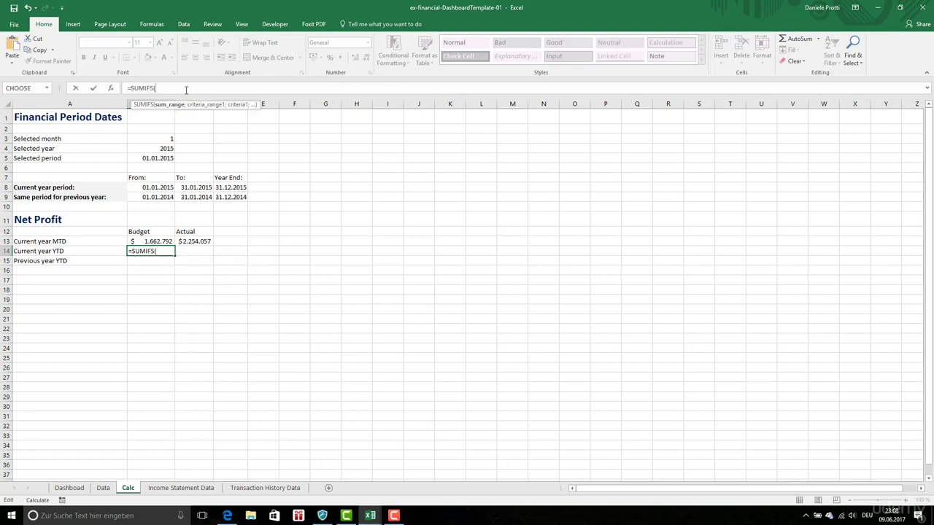
key("ctrl+v")
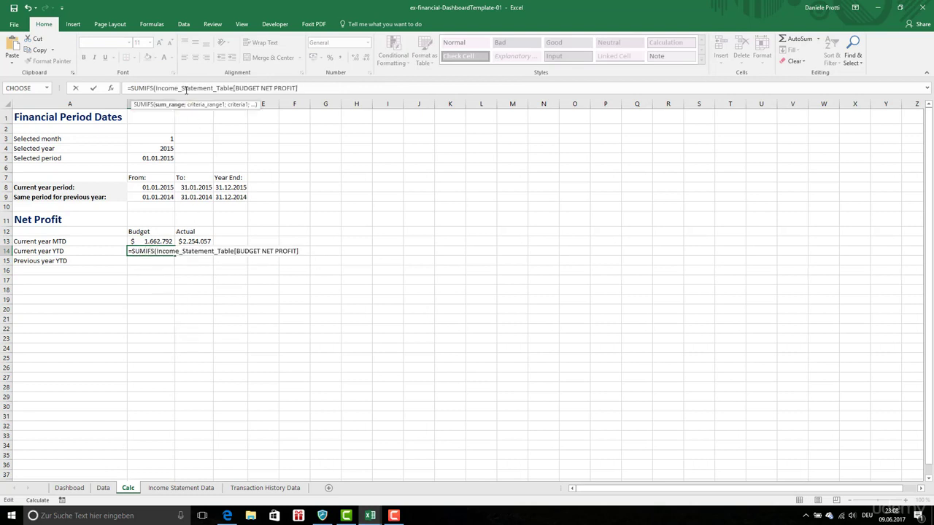
type(";")
left_click(179, 487)
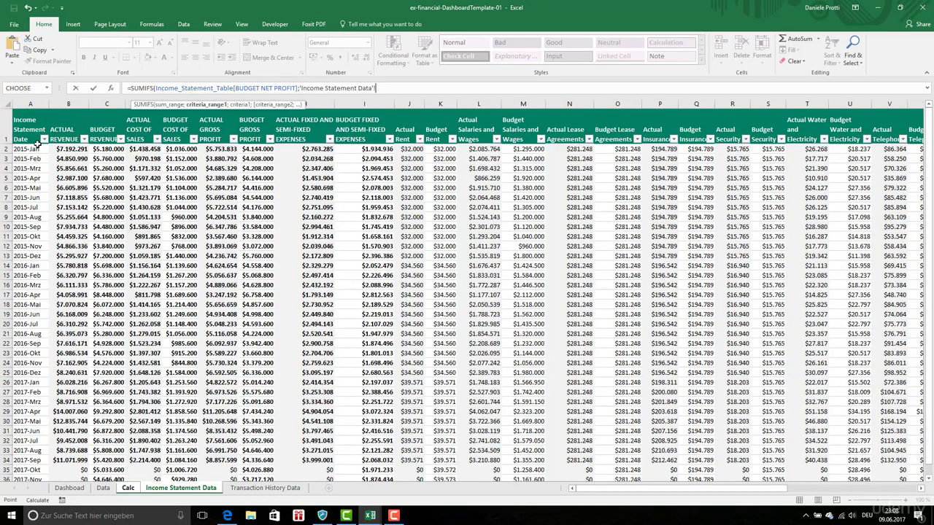
left_click(35, 149)
key("ctrl+shift+Down")
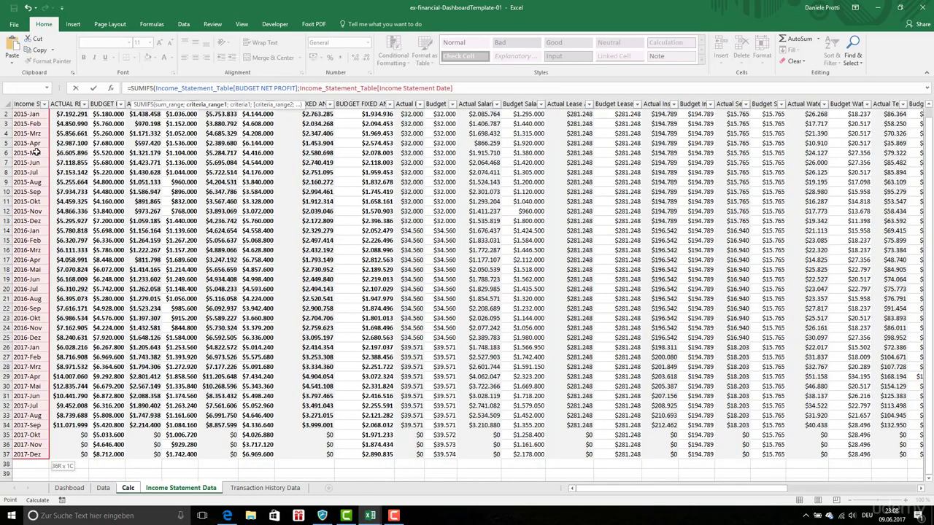
type(";\"")
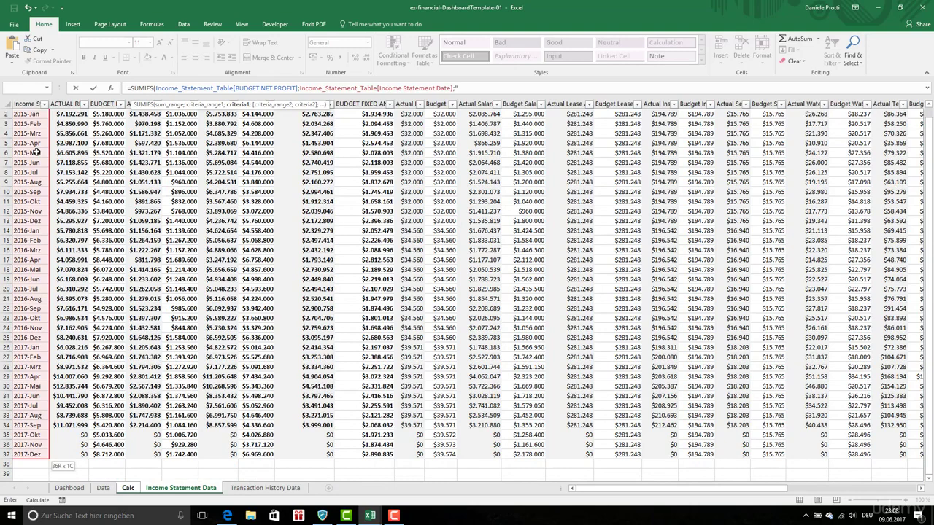
type(">=\"&")
- Add the '>=' Calc!B8 start-date criterion and a second '<=' date criterion, removing a stray ampersand
left_click(128, 487)
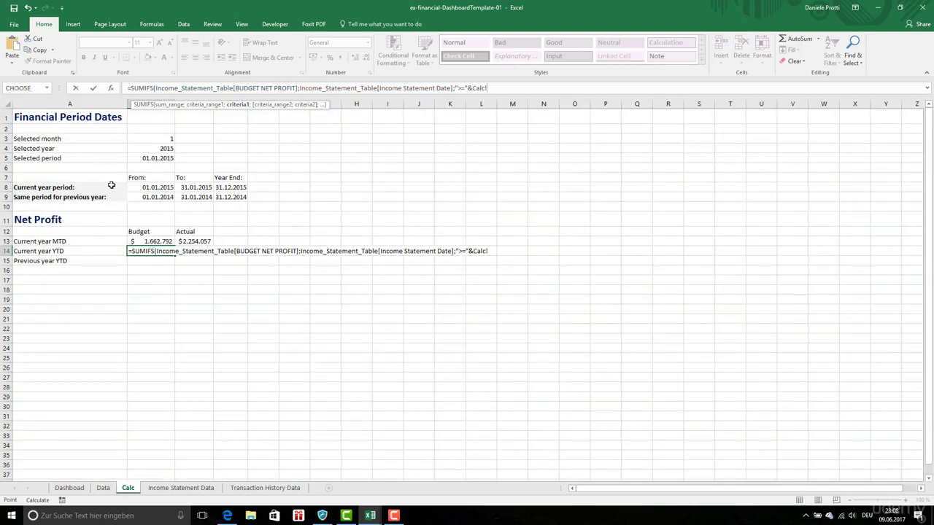
left_click(162, 189)
type(";")
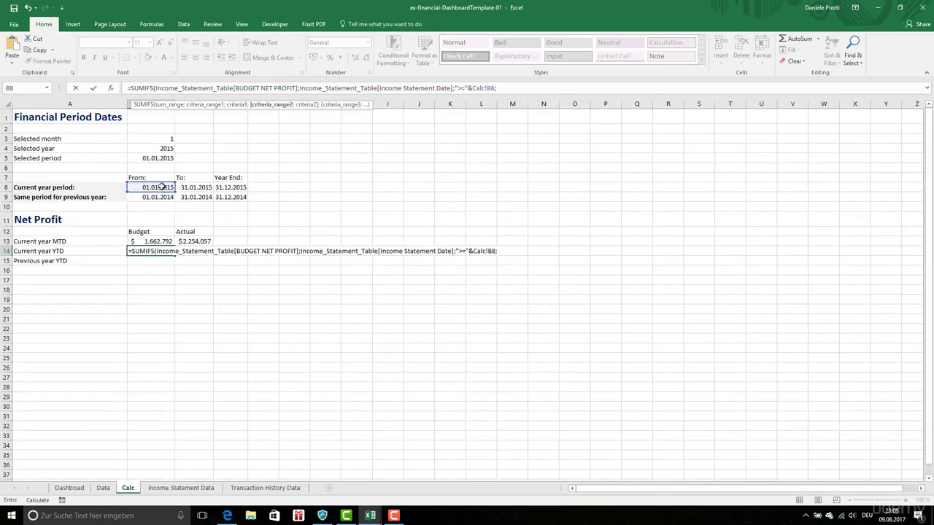
key("ctrl+v")
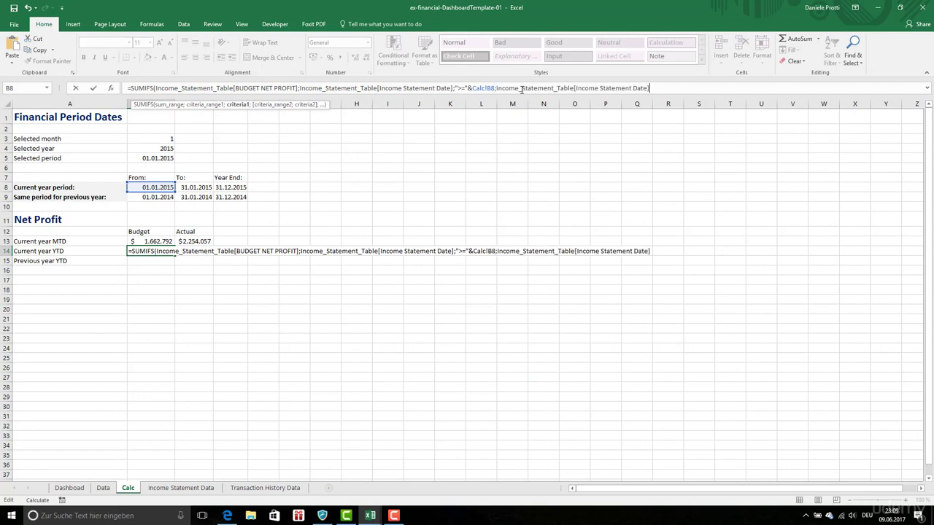
type(";")
type("&")
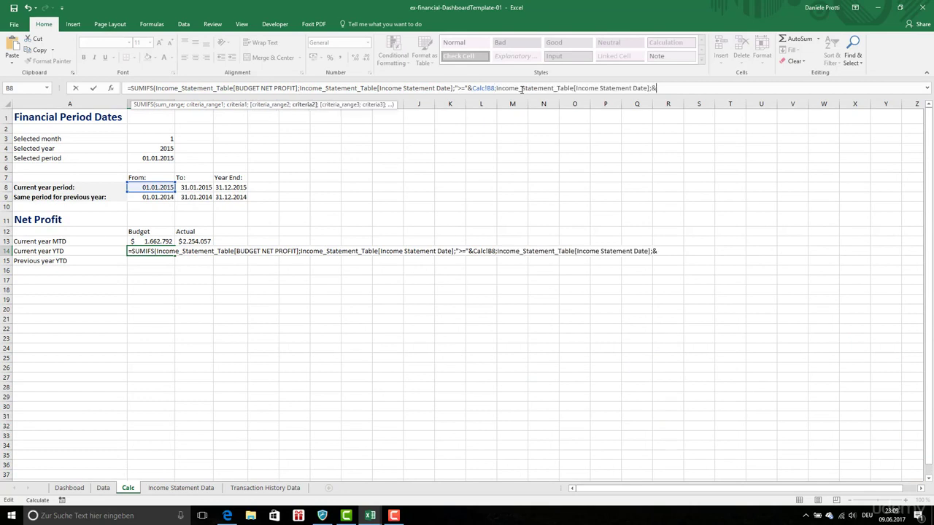
type("\"<=\"&")
left_click(652, 88)
key("Delete")
- Finish B14's SUMIFS with the Year End date as upper limit and copy B13's currency format onto it
left_click(223, 183)
key("Return")
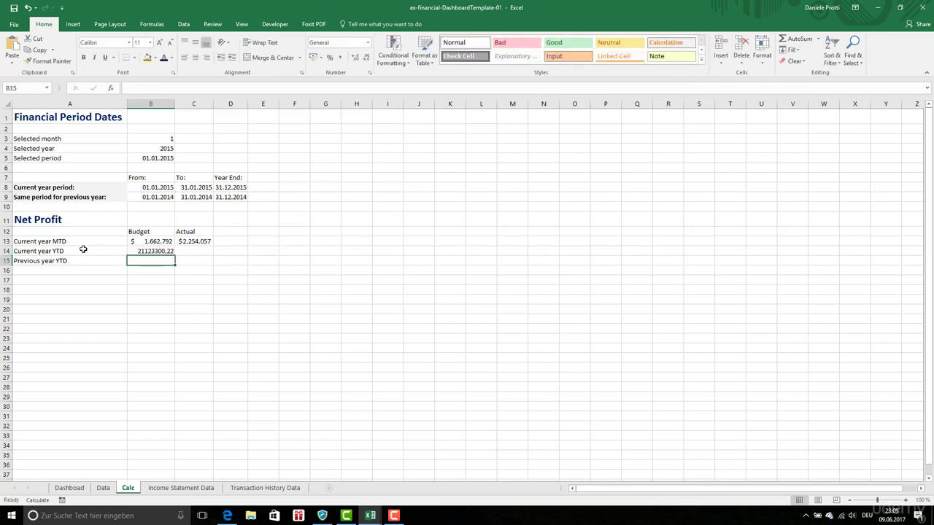
left_click(155, 251)
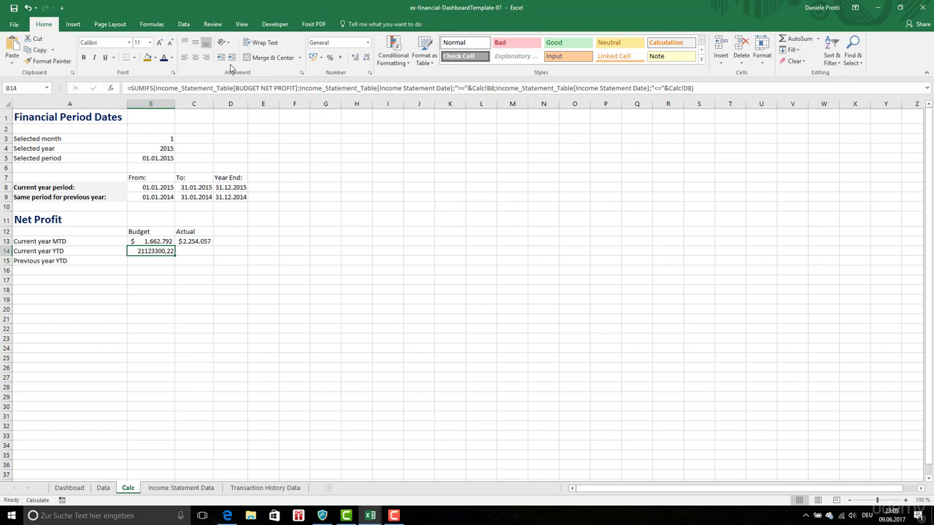
left_click(146, 240)
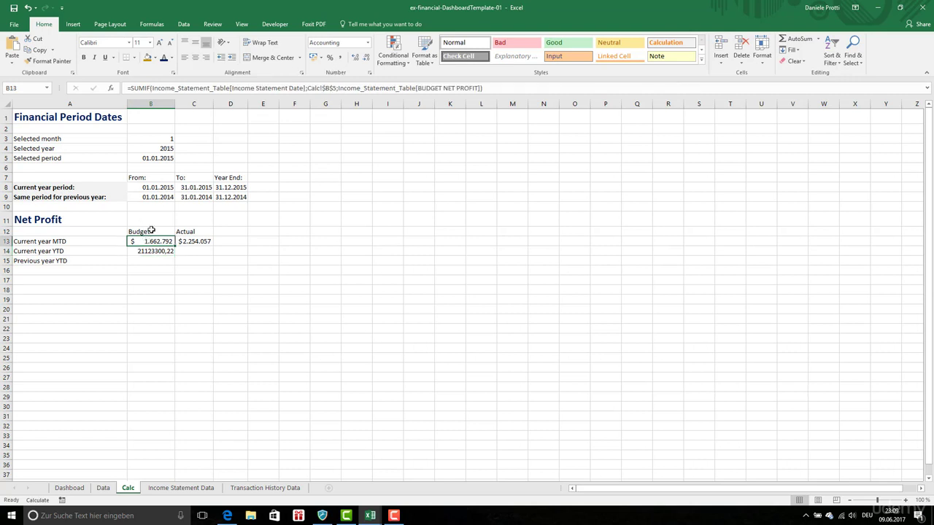
left_click(51, 63)
left_click(146, 251)
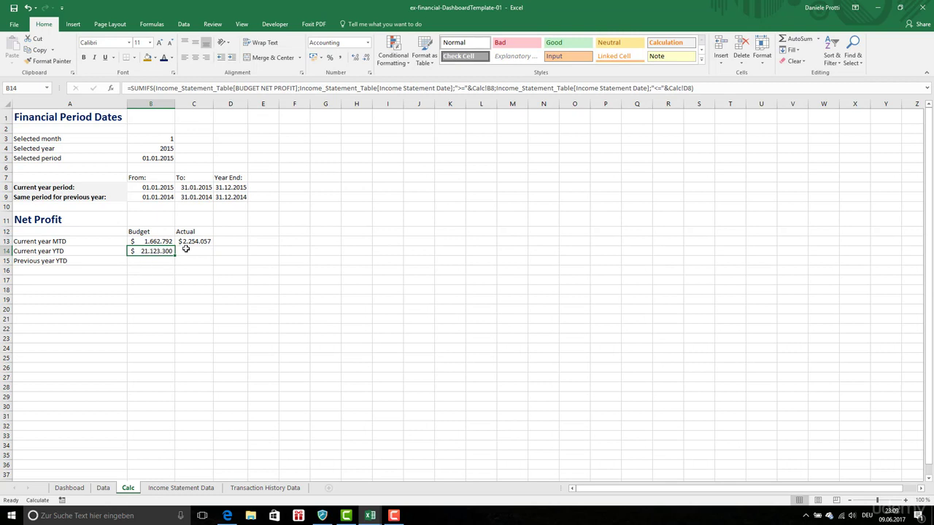
- Copy B14's SUMIFS into C14 and switch it to ACTUAL NET PROFIT, showing $20.586.880
left_click(709, 88)
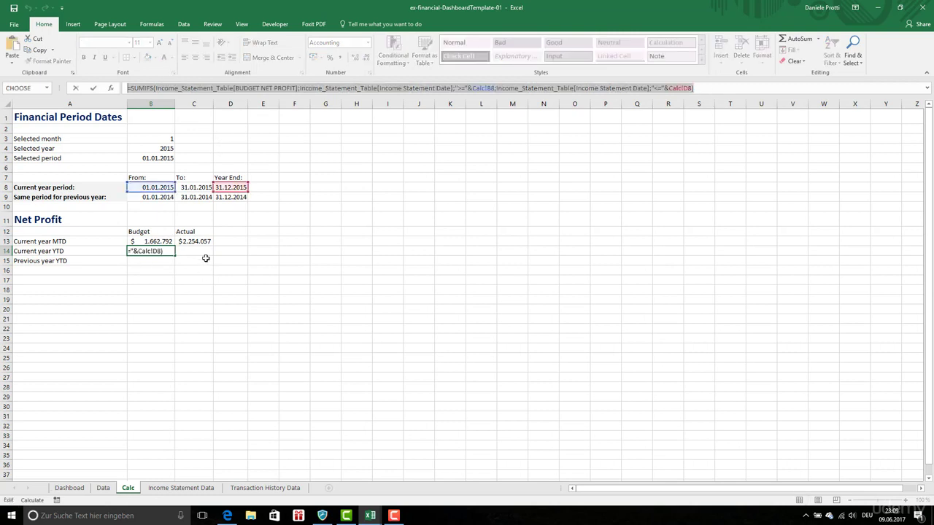
key("ctrl+c")
key("Escape")
left_click(202, 251)
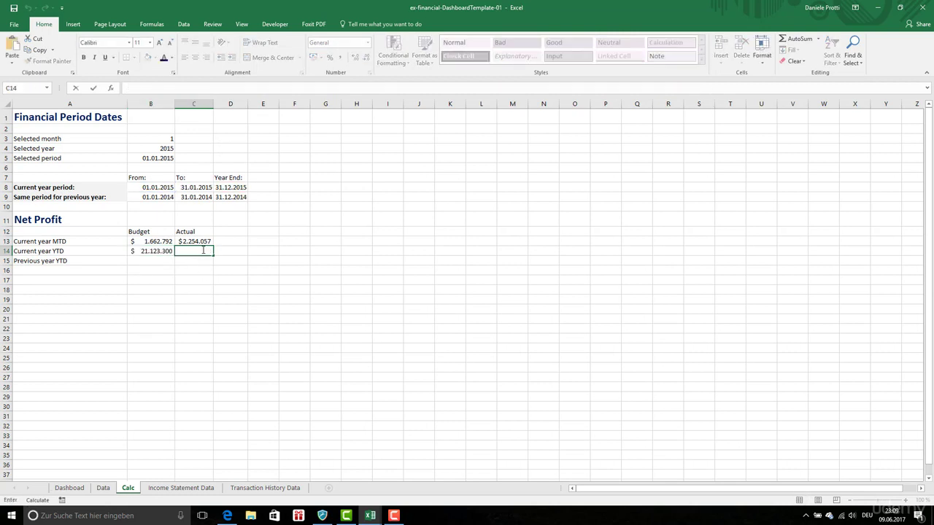
key("ctrl+v")
key("ctrl+Return")
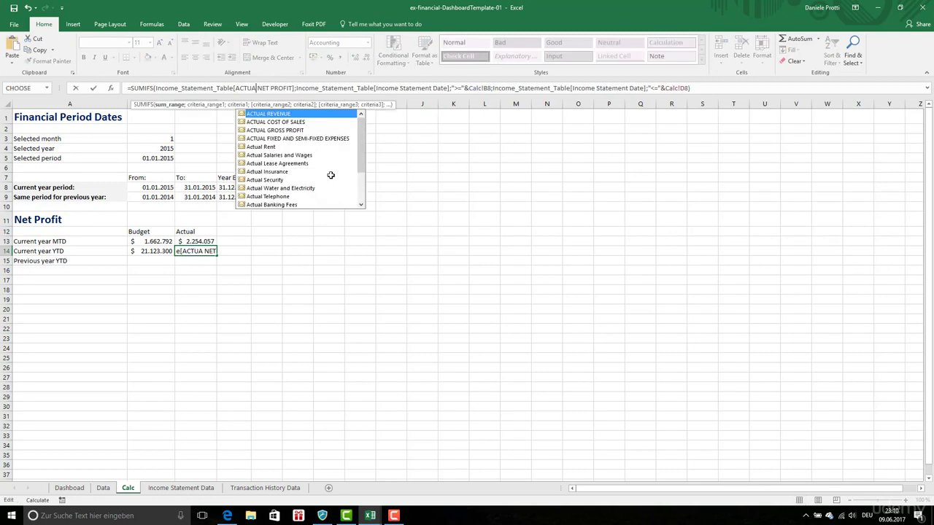
key("Return")
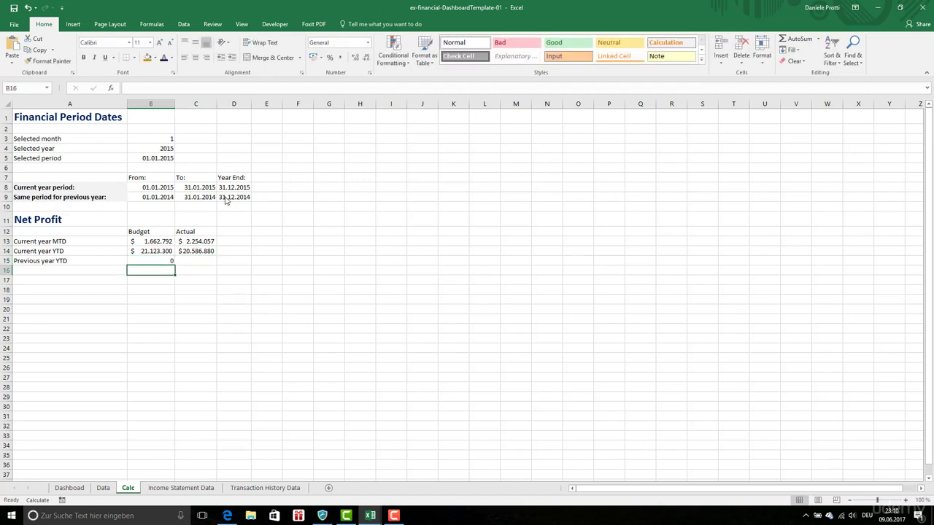
- Paste the actual YTD formula into C15 with its date references moved to the previous-year B9 and D9
left_click(150, 187)
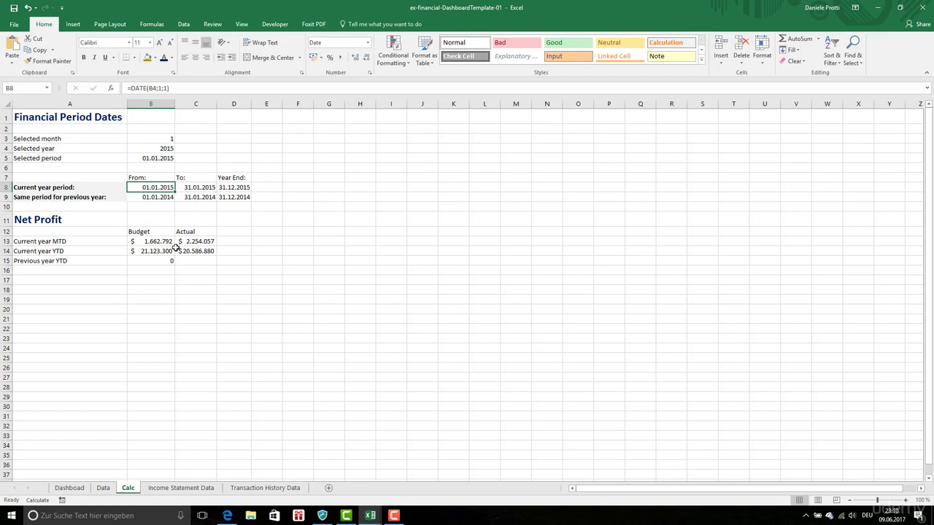
left_click(154, 263)
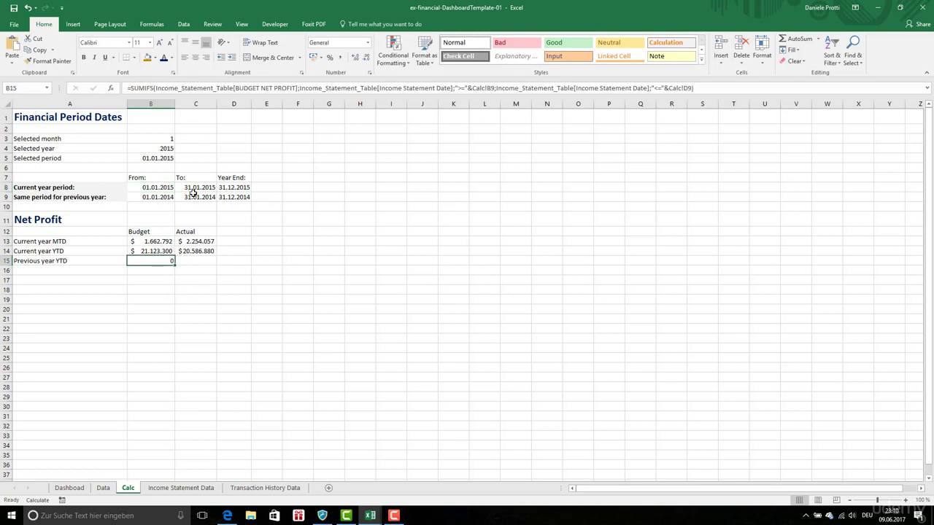
key("Up")
key("Right")
left_click(708, 89)
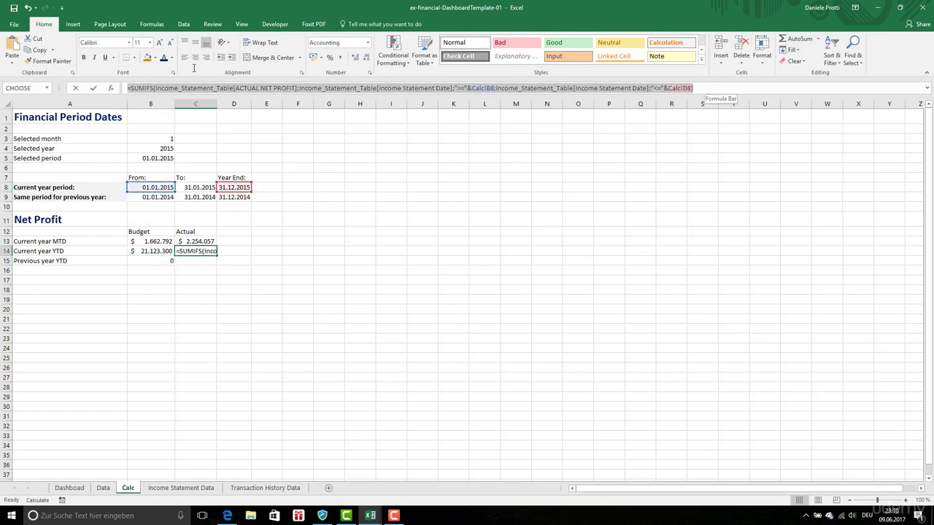
key("ctrl+Return")
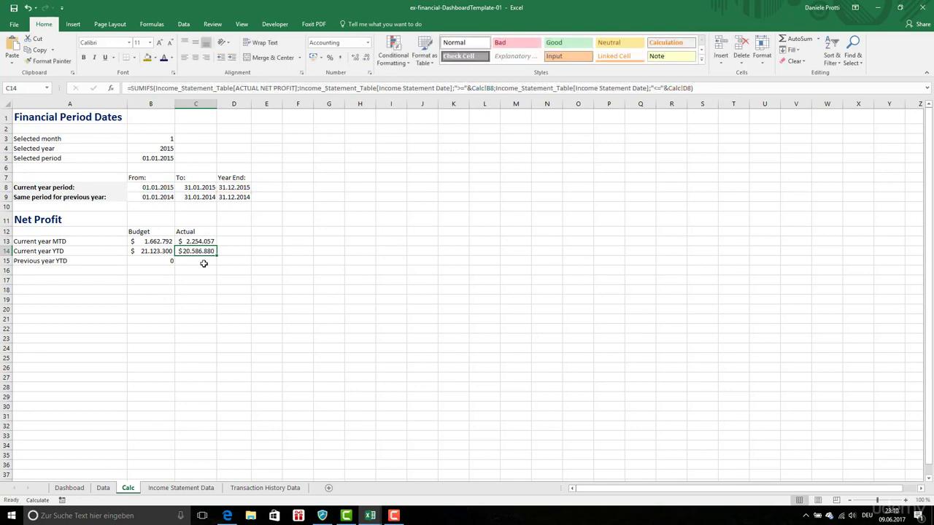
left_click(199, 261)
key("ctrl+v")
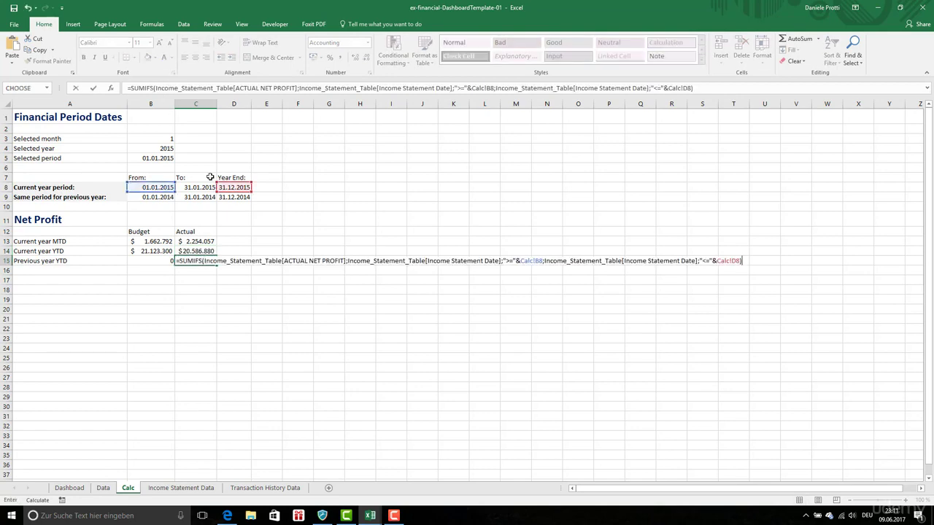
left_click_drag(146, 187, 149, 201)
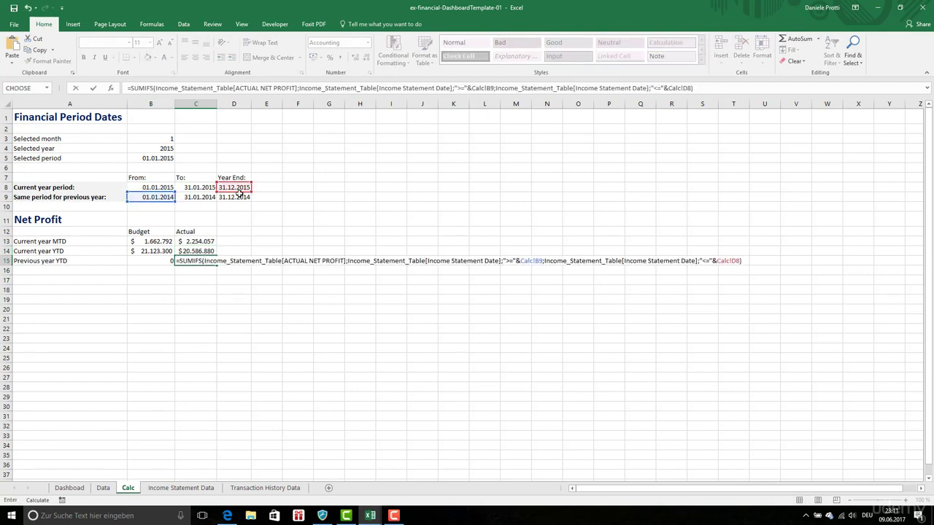
left_click_drag(239, 191, 240, 197)
key("Return")
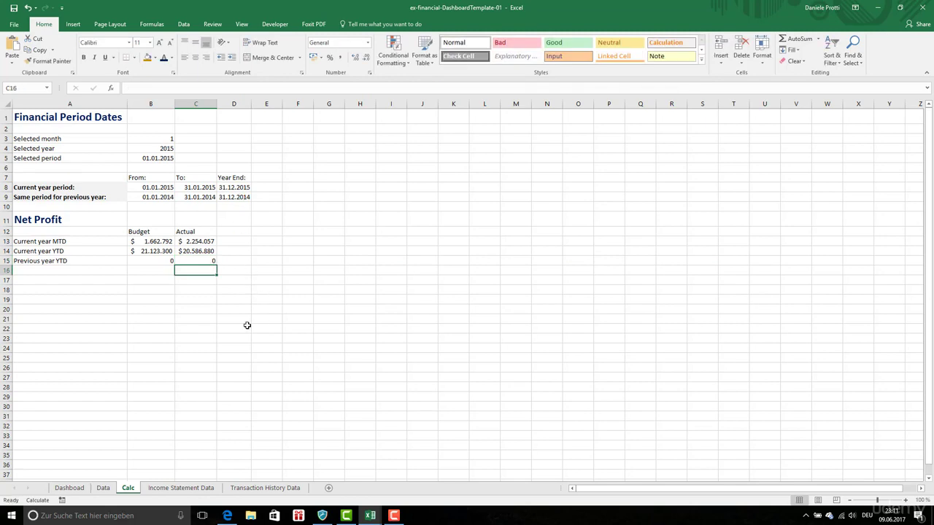
- Select 2016 as the Dashboard year so the previous-year YTD shows 21123300,22 and 20586880,22
left_click(67, 487)
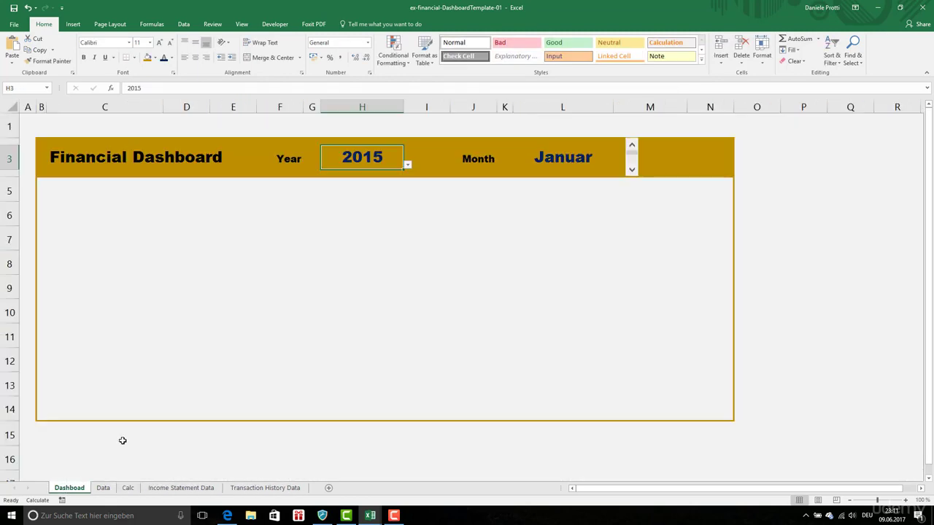
left_click(407, 165)
left_click(381, 187)
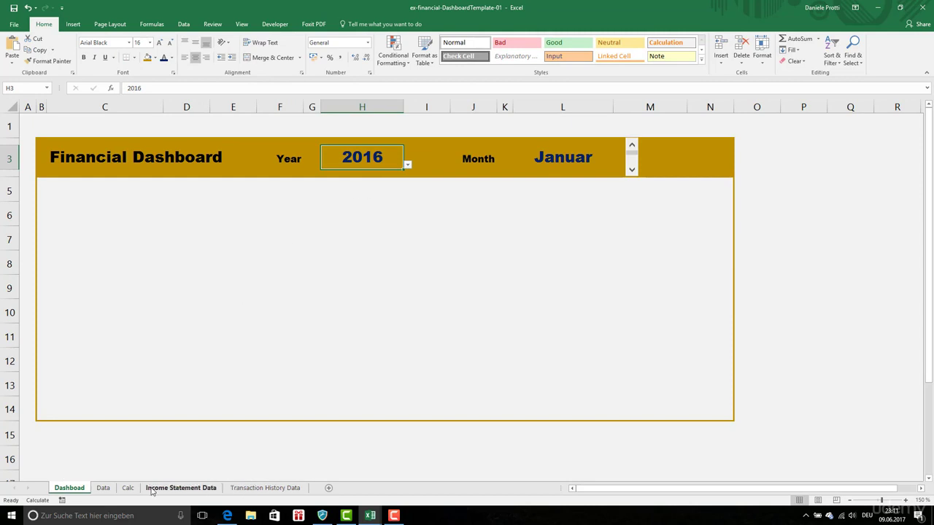
left_click(127, 488)
- Copy B14's accounting format onto B15:C15, giving $ 21.123.300 budget and $20.586.880 actual
left_click(165, 261)
left_click(161, 251)
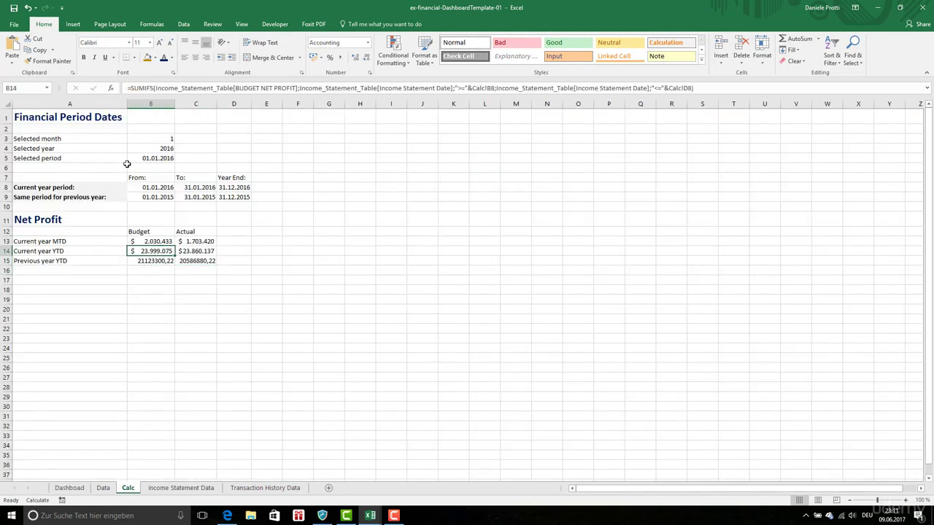
left_click(48, 61)
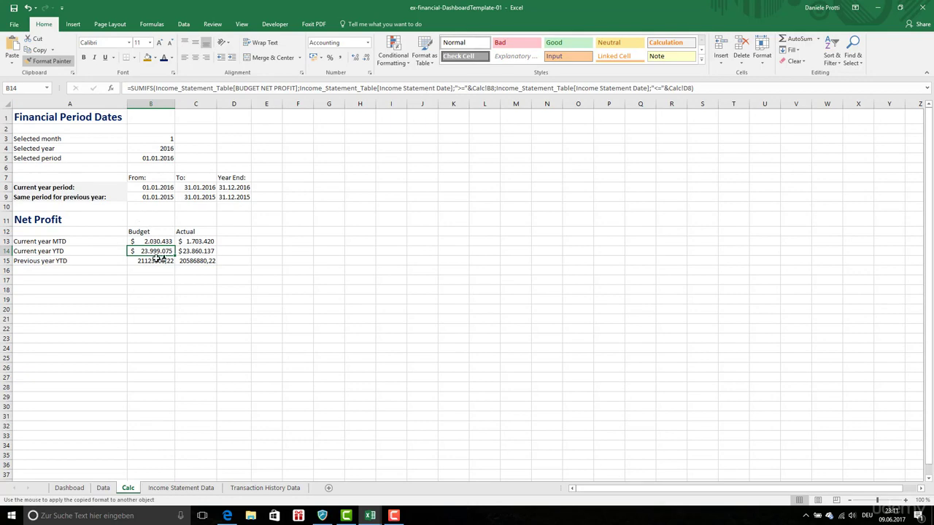
left_click_drag(159, 261, 198, 260)
left_click(195, 310)
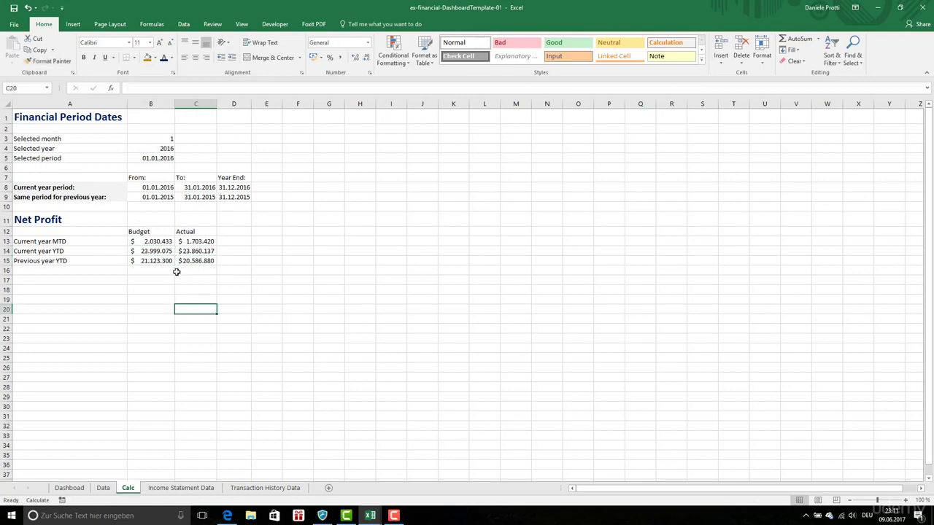